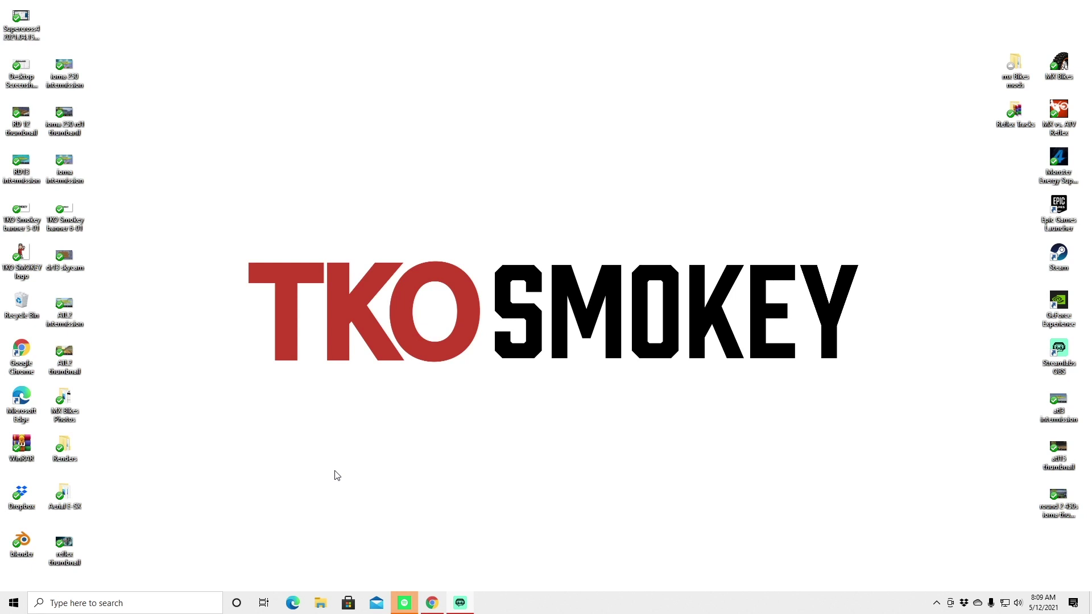
- Switch to Chrome, which shows the mxb-mods.com Menu Backgrounds listing
key("alt+Tab")
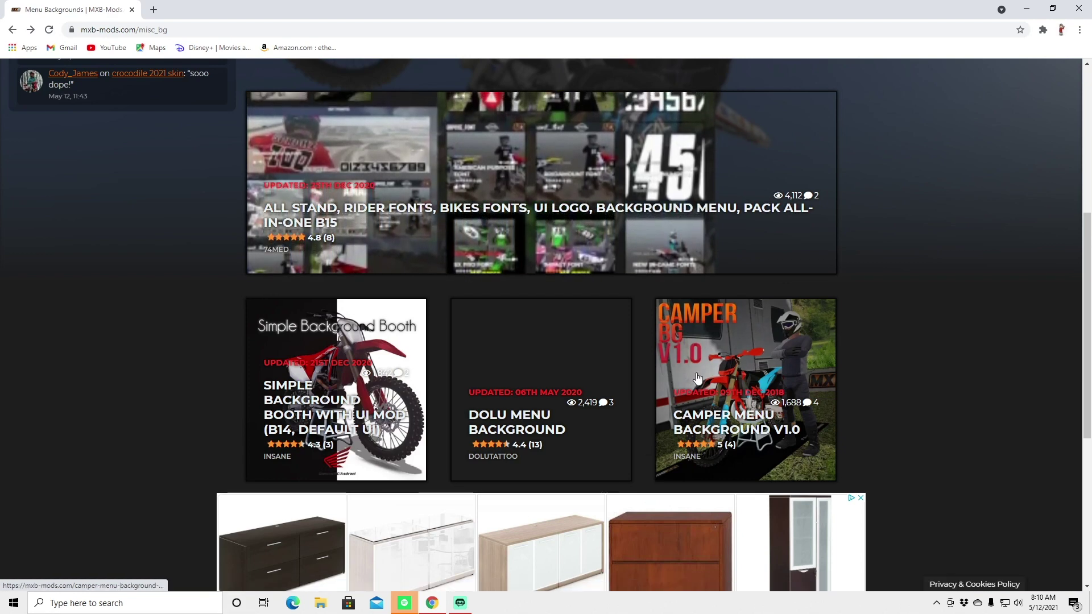
- Open the Camper Menu Background V1.0 card from the listing
left_click(716, 351)
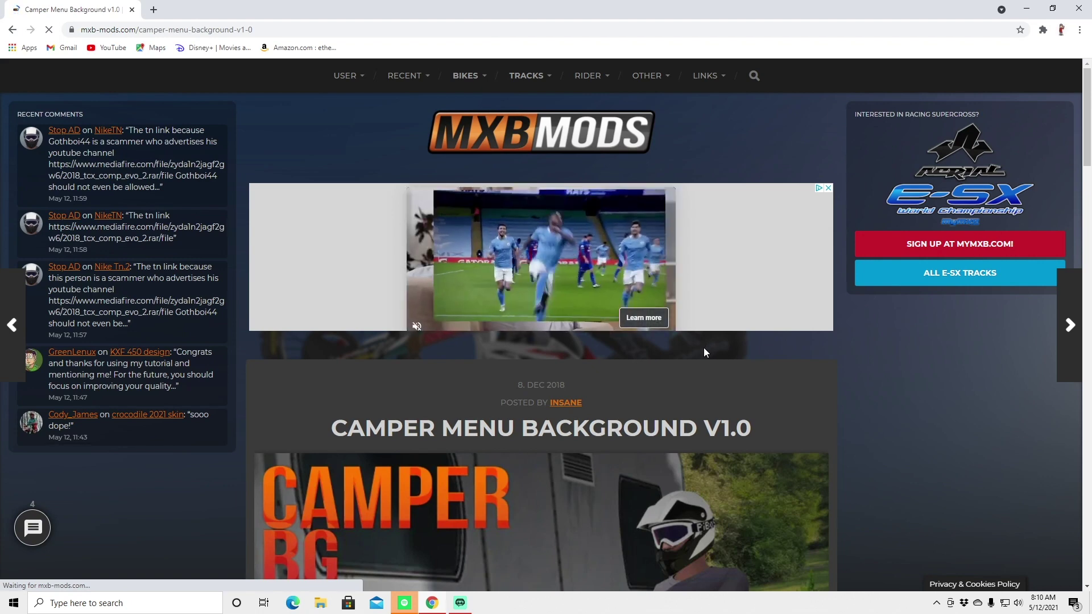
- Read the Camper post's install notes and follow its Download from 1DRV.MS link
scroll(562, 482, "down", 5)
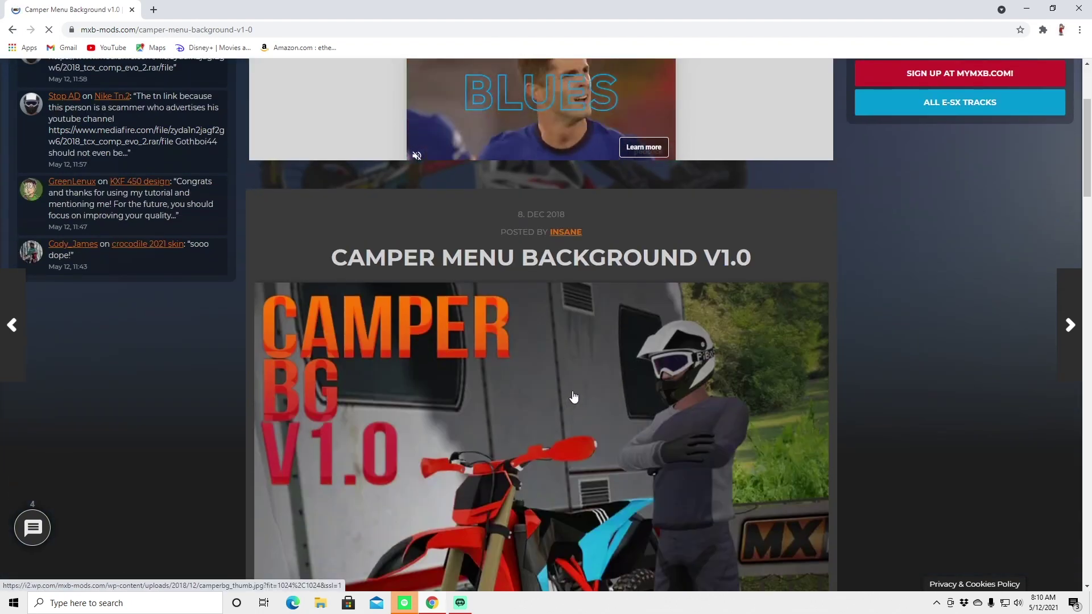
scroll(576, 394, "down", 1)
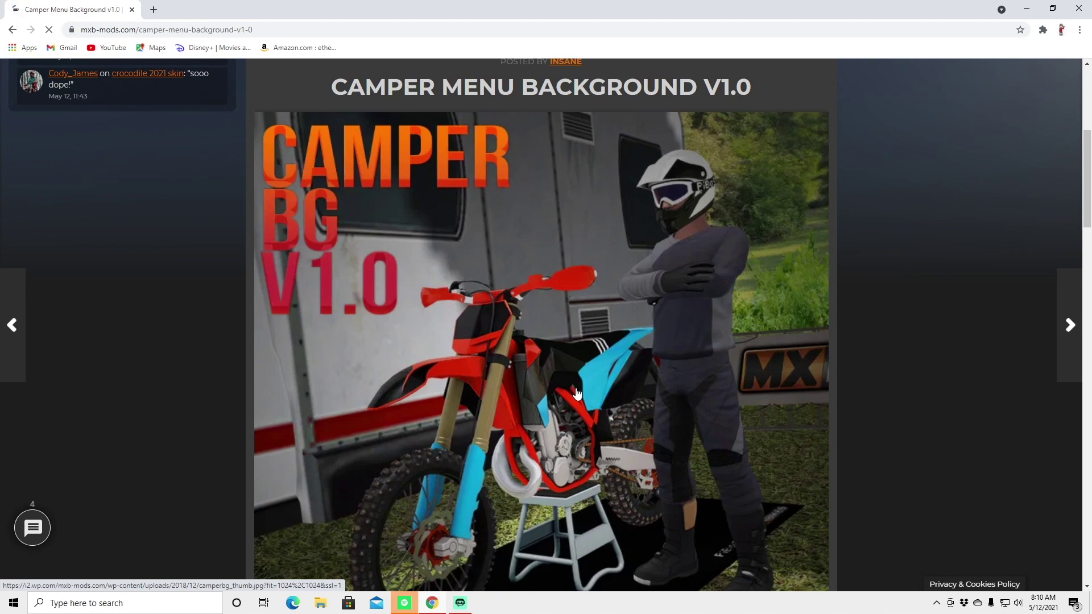
scroll(577, 393, "down", 1)
scroll(579, 391, "down", 2)
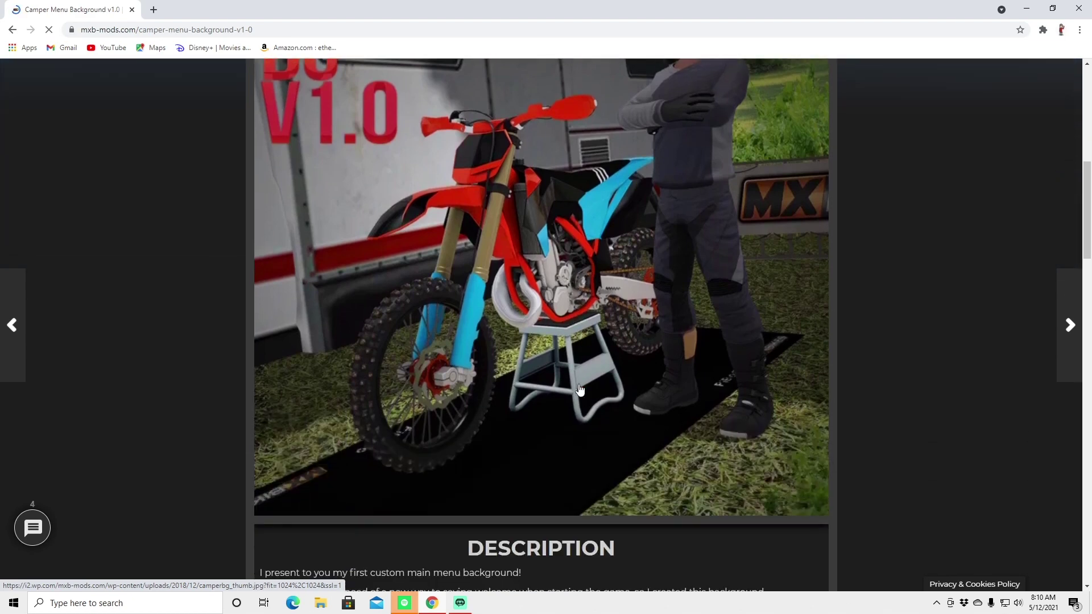
scroll(580, 390, "up", 2)
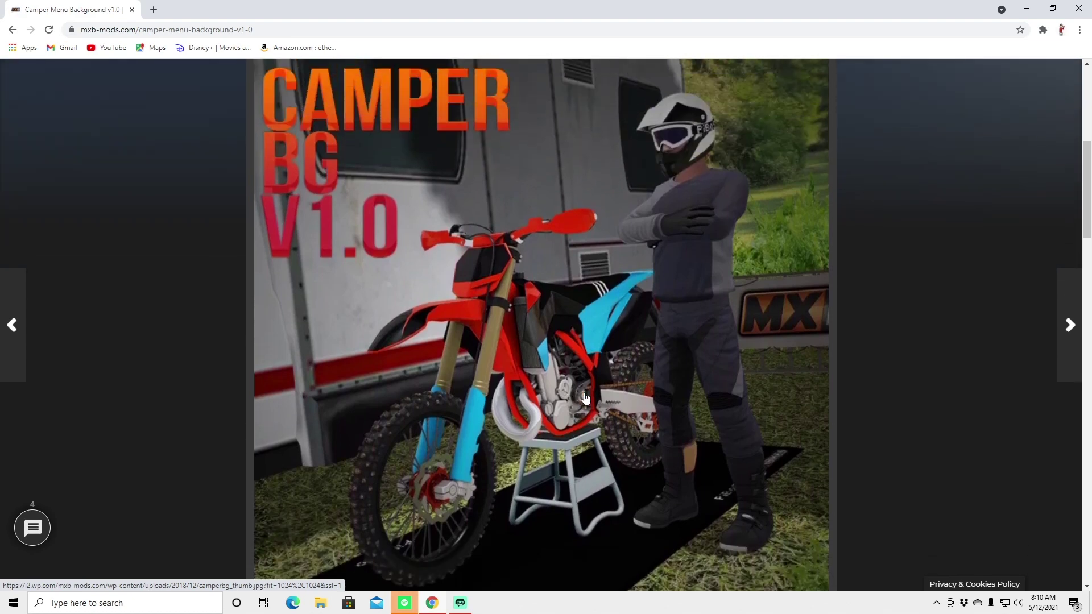
scroll(563, 316, "up", 3)
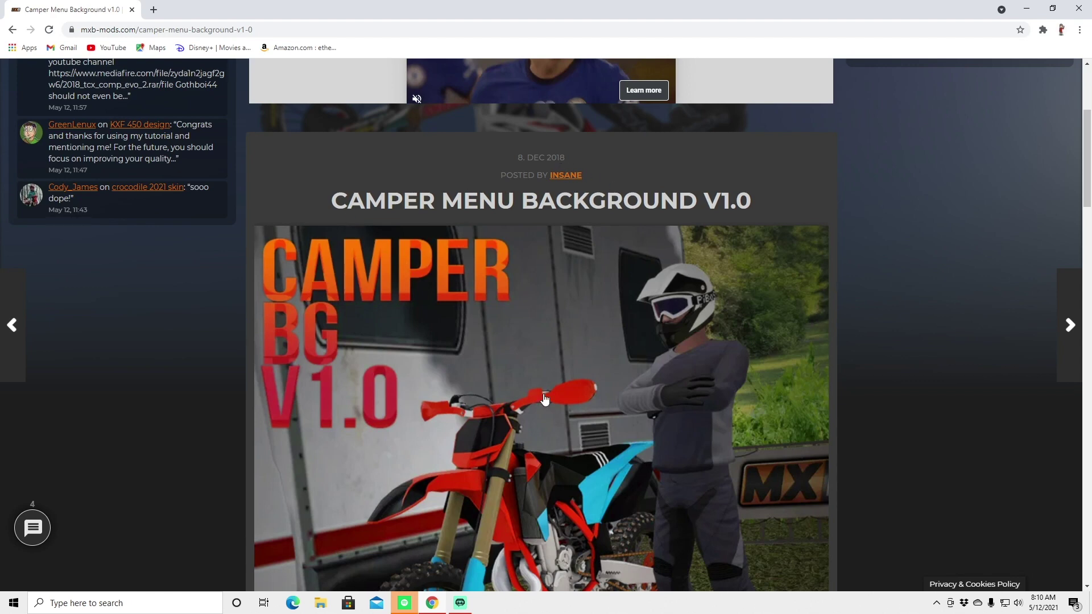
scroll(544, 400, "down", 6)
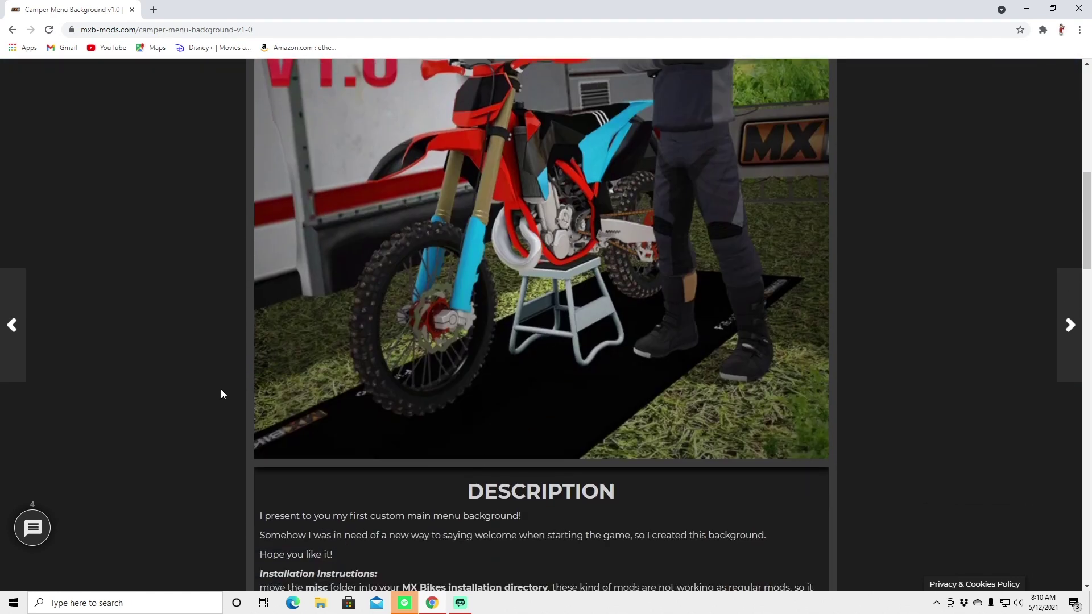
scroll(492, 311, "down", 2)
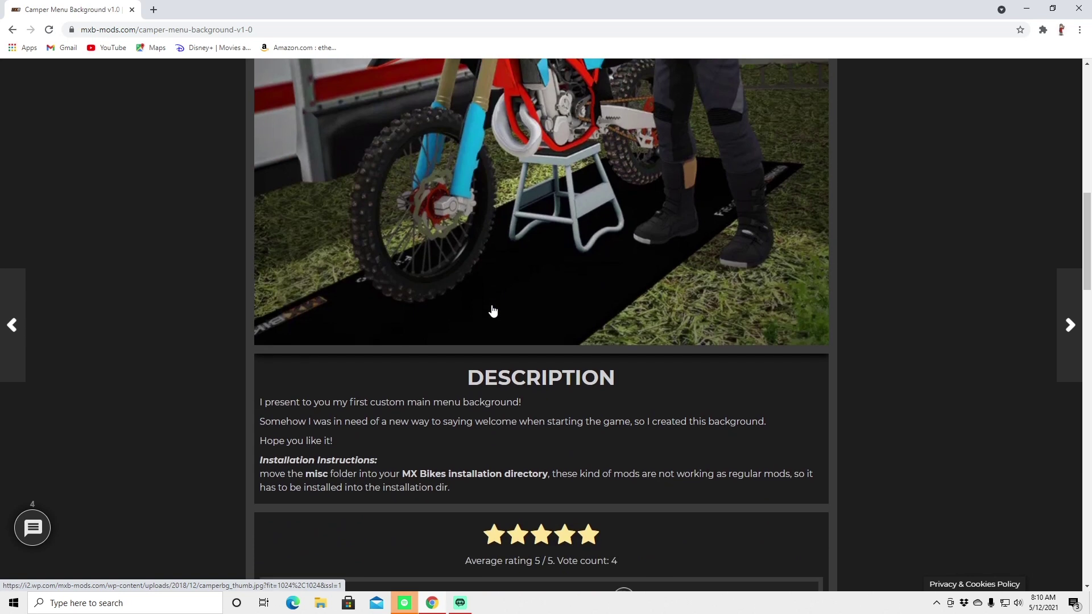
scroll(492, 311, "down", 4)
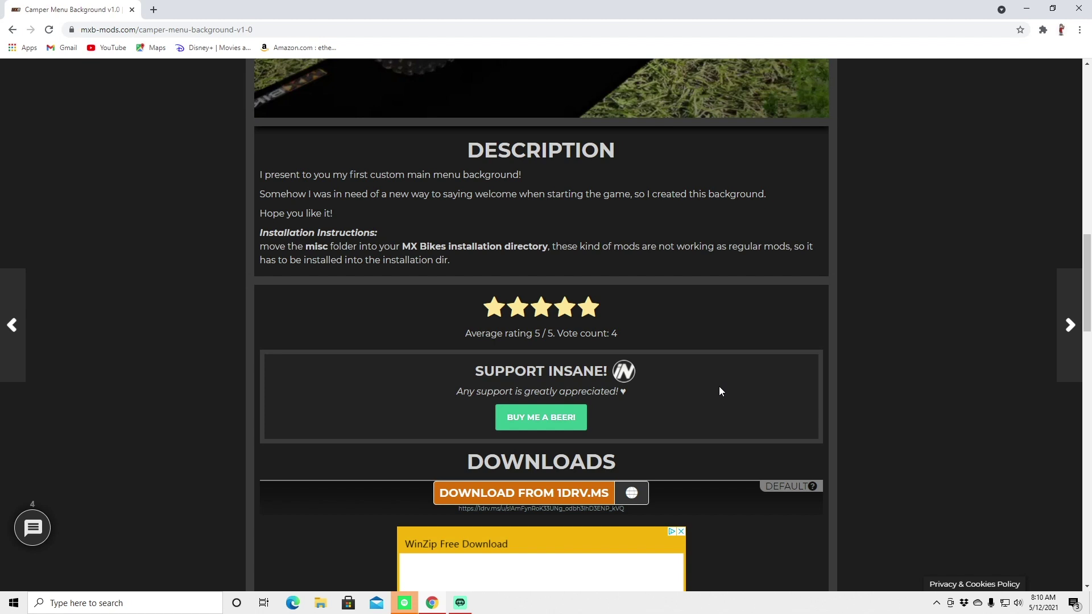
scroll(719, 388, "down", 7)
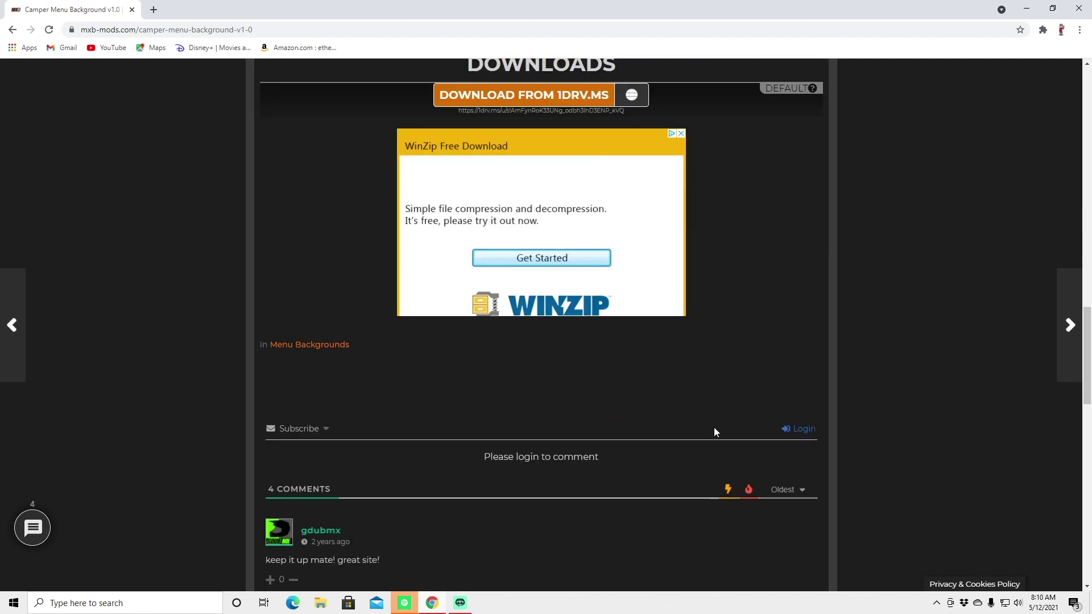
scroll(442, 490, "up", 4)
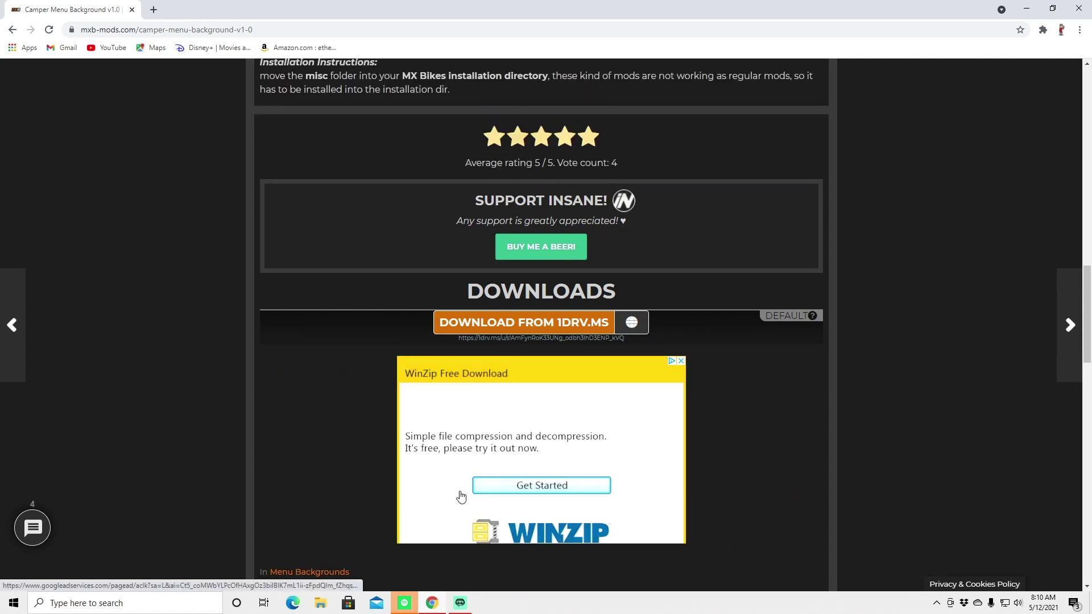
left_click(527, 330)
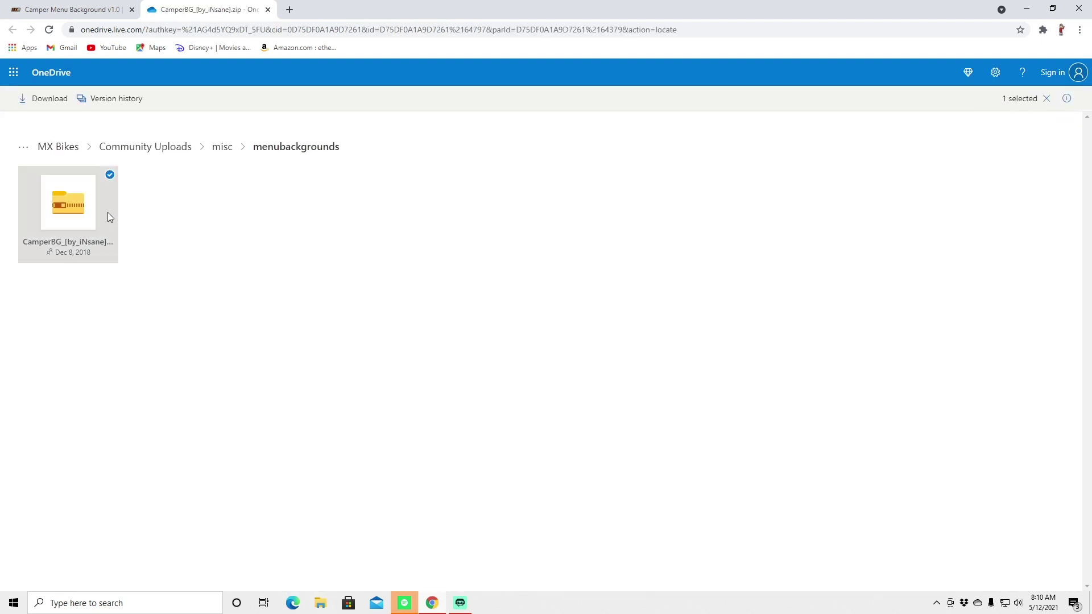
- Download CamperBG_[by_iNsane].zip from OneDrive and show it in the Downloads folder
left_click(88, 223)
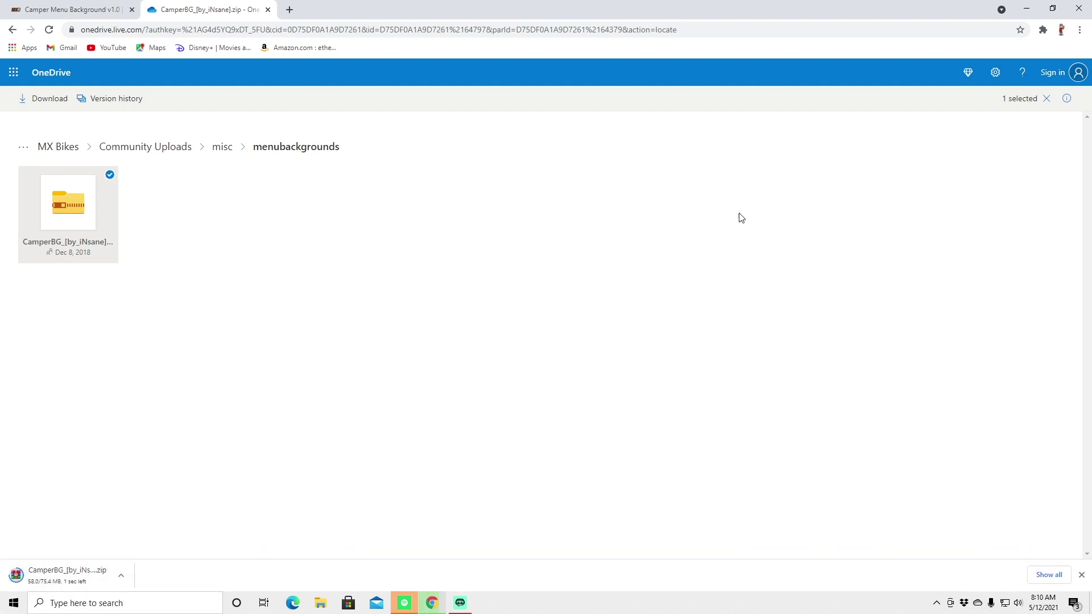
left_click(1079, 30)
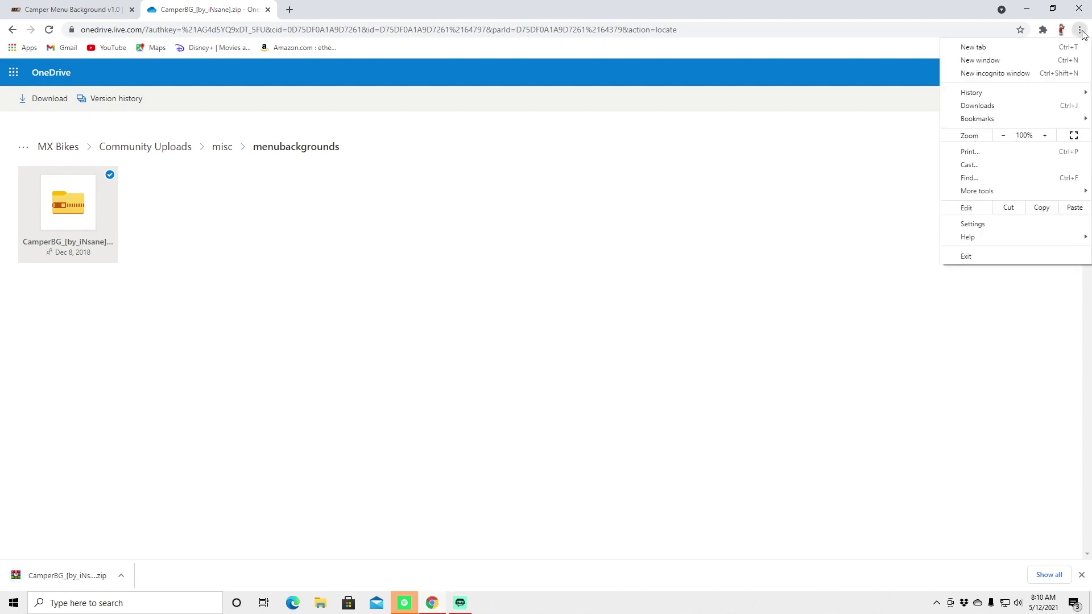
left_click(1034, 105)
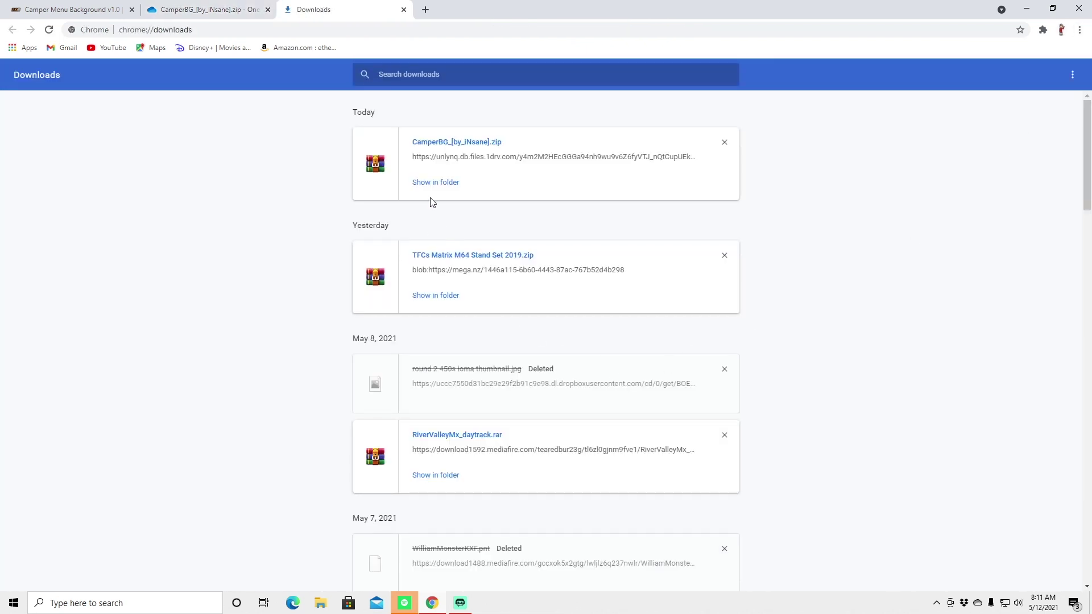
left_click(435, 183)
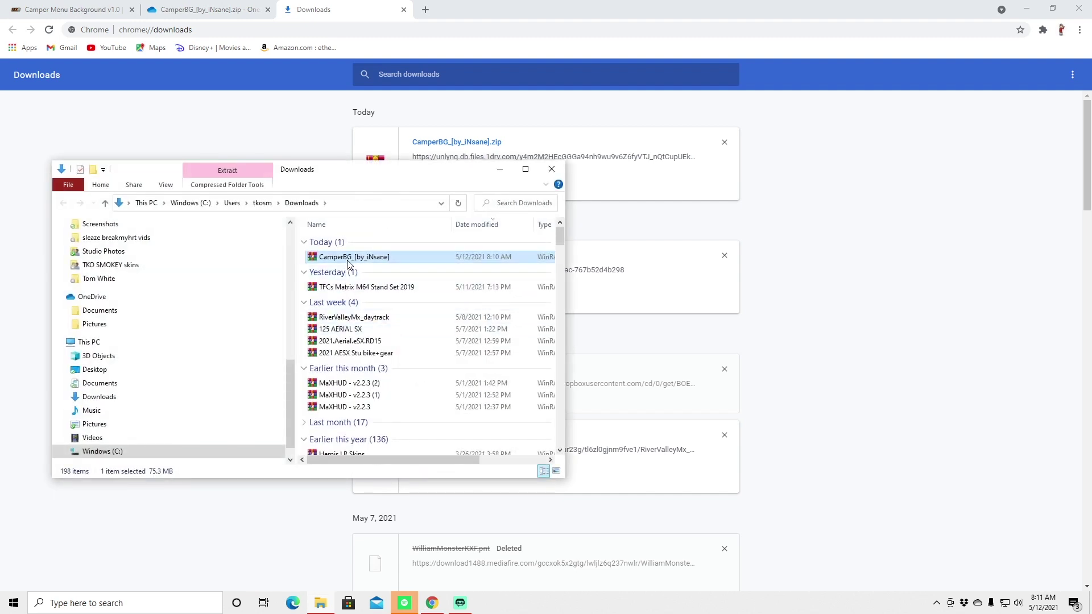
- Open CamperBG_[by_iNsane].zip in WinRAR, dismiss the licence reminder, and browse into misc > bg
double_click(348, 260)
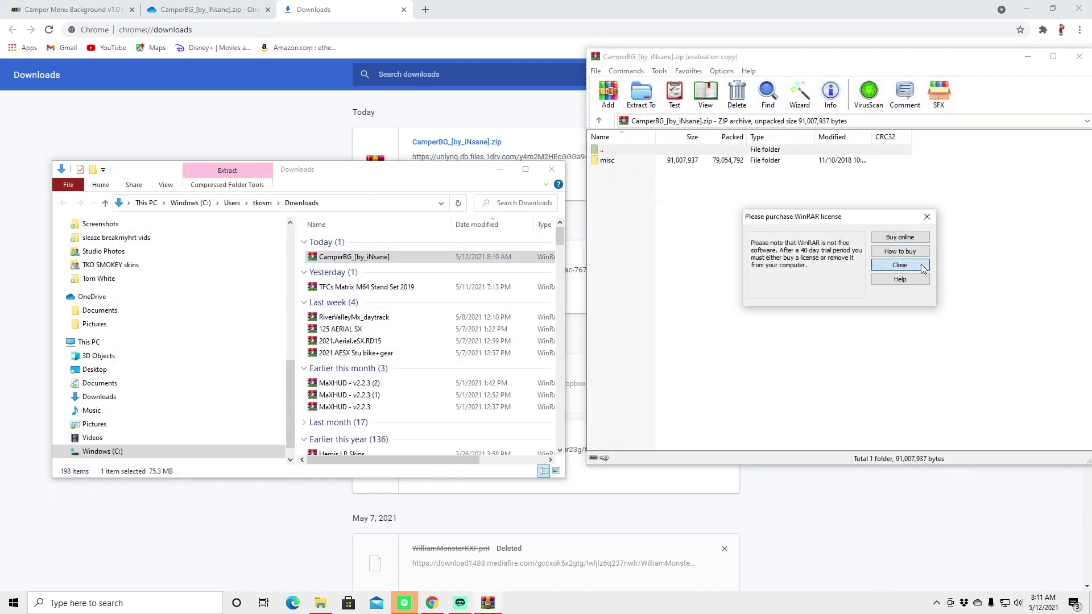
left_click(920, 263)
double_click(619, 161)
double_click(620, 161)
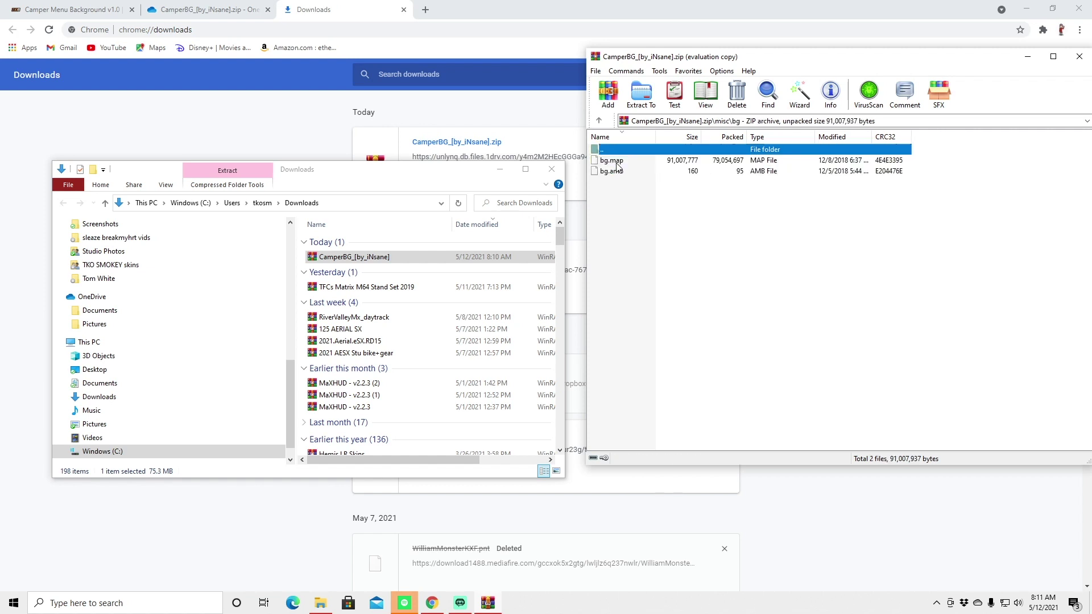
- Return to the archive's top level showing the misc folder, and minimize Chrome
left_click(599, 121)
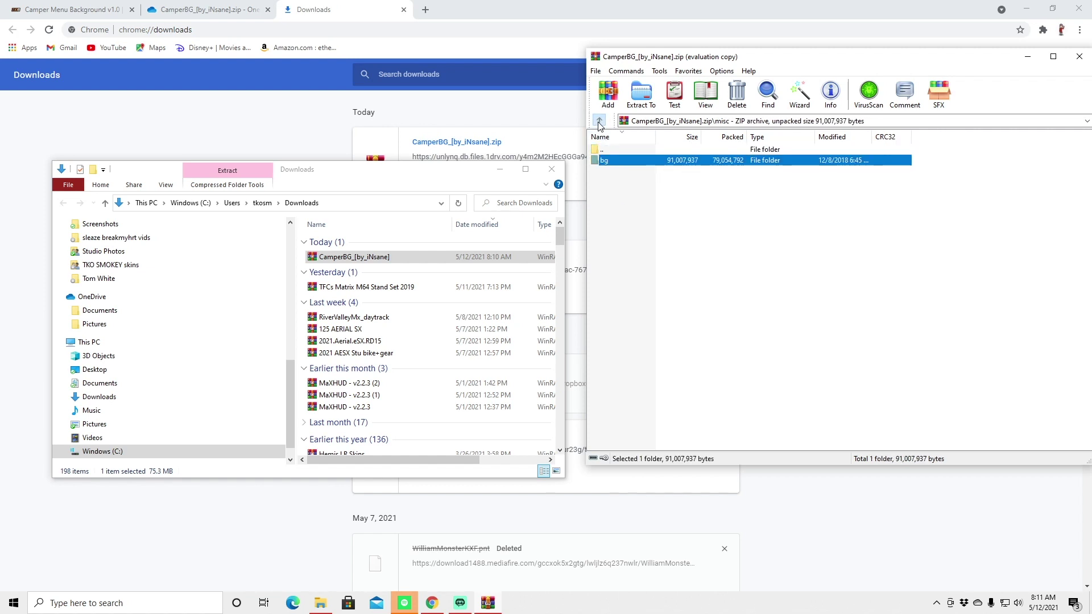
left_click(598, 121)
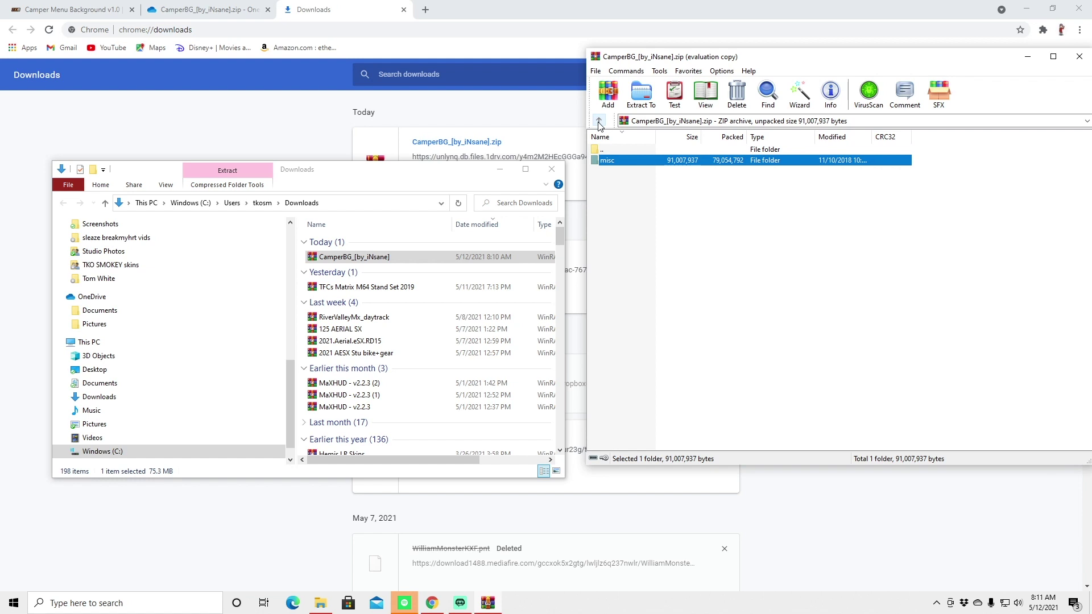
left_click(599, 121)
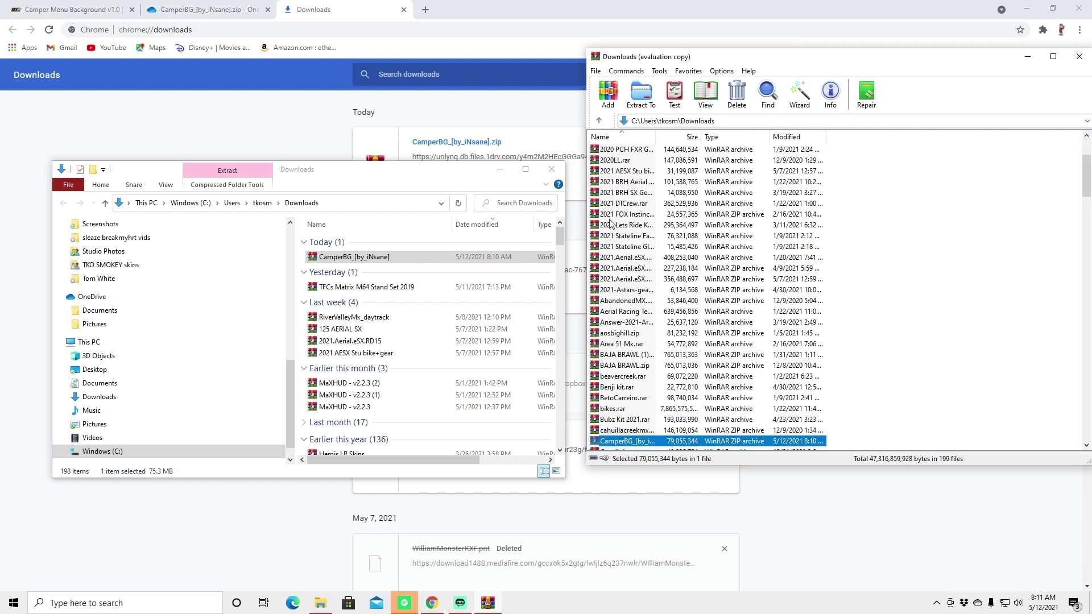
double_click(631, 441)
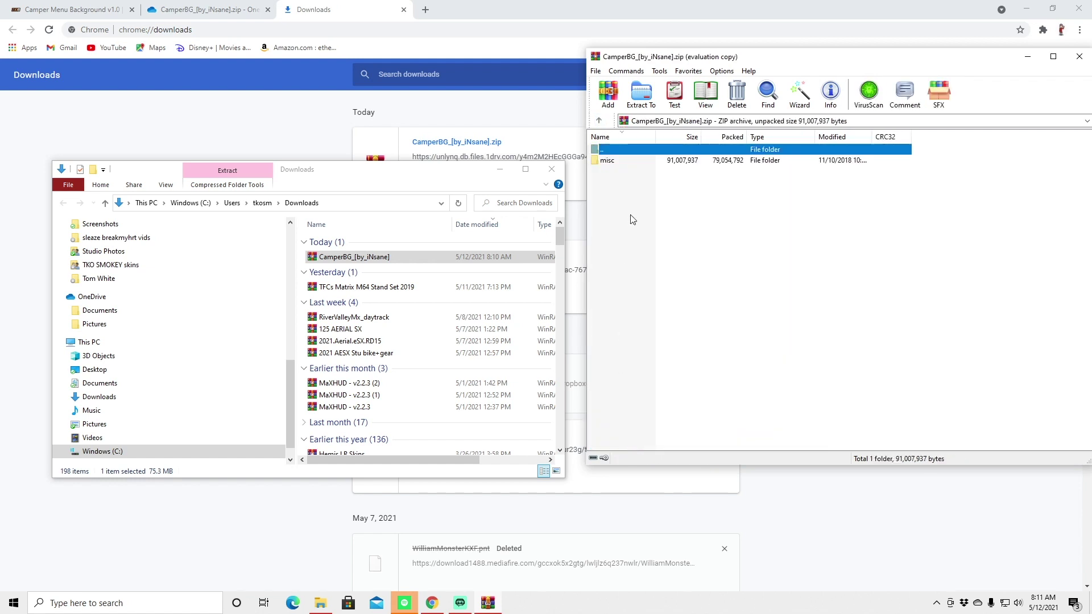
left_click(1053, 9)
left_click(997, 35)
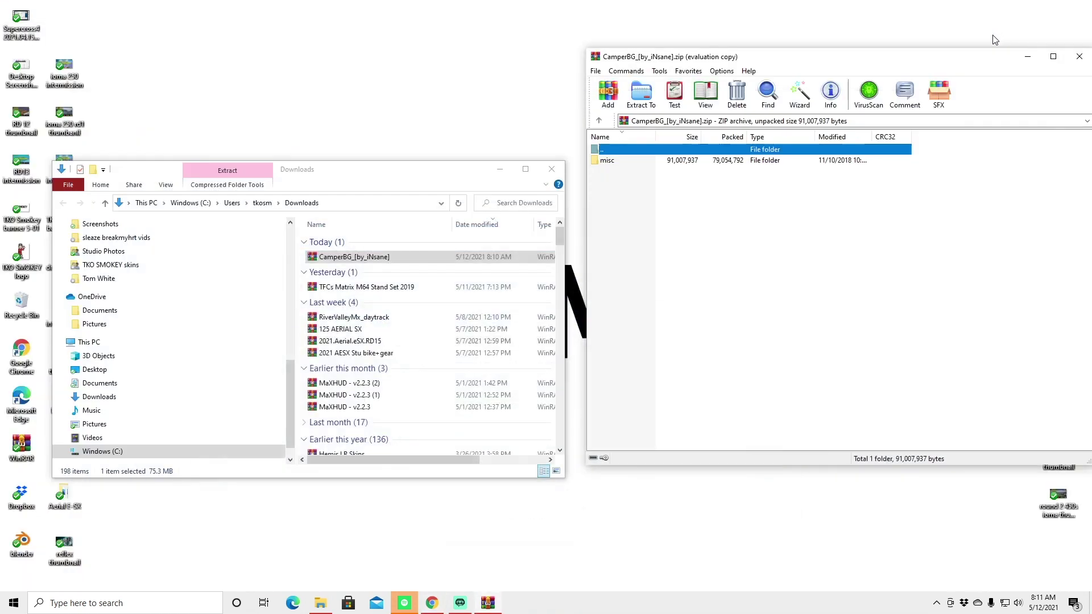
- Close the Downloads window and open the Windows (C:) drive in a new File Explorer
left_click(558, 169)
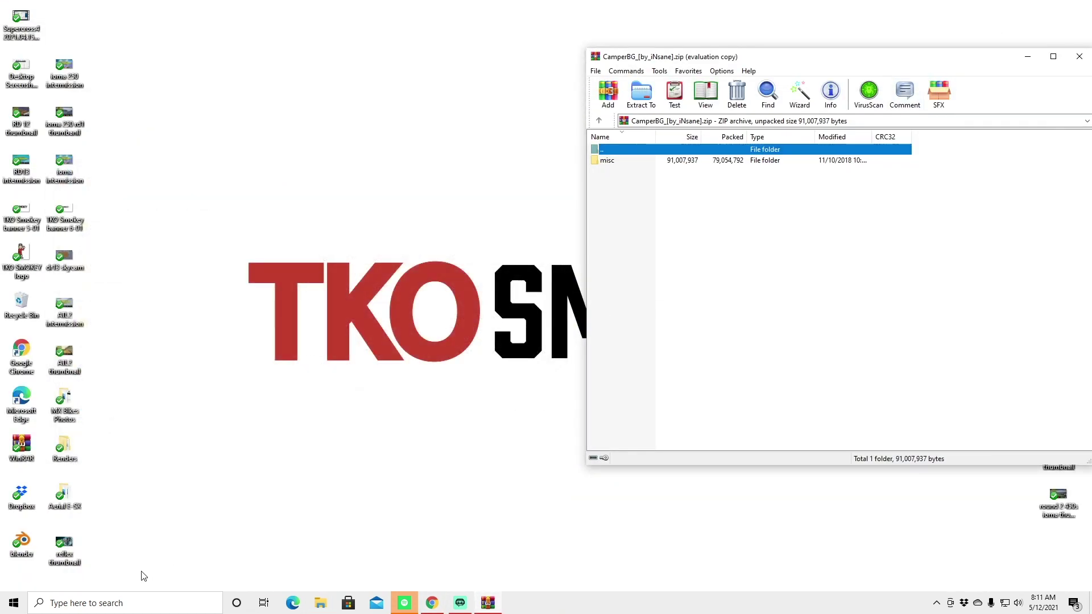
left_click(329, 607)
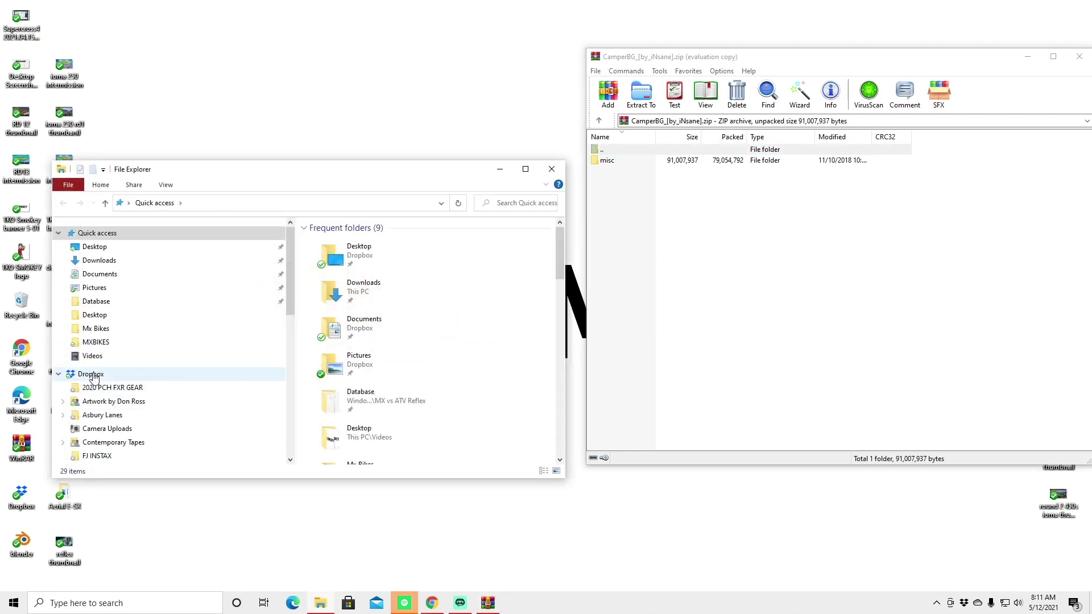
scroll(123, 387, "down", 10)
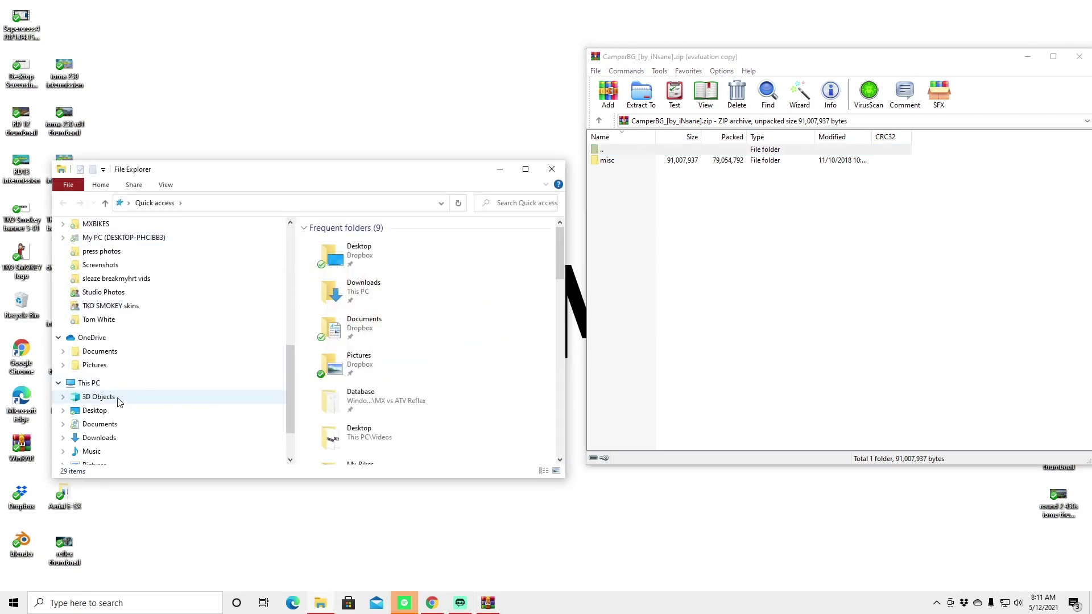
scroll(122, 401, "down", 3)
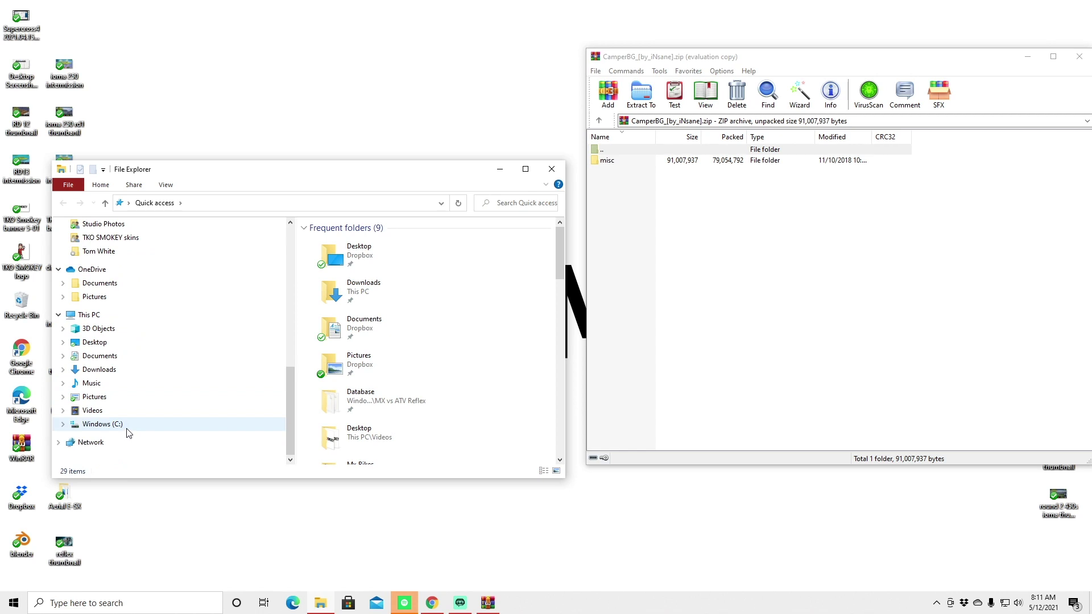
left_click(126, 426)
- Go to Program Files (x86) > Steam > steamapps > common > MX Bikes and select the archive's misc folder
double_click(332, 254)
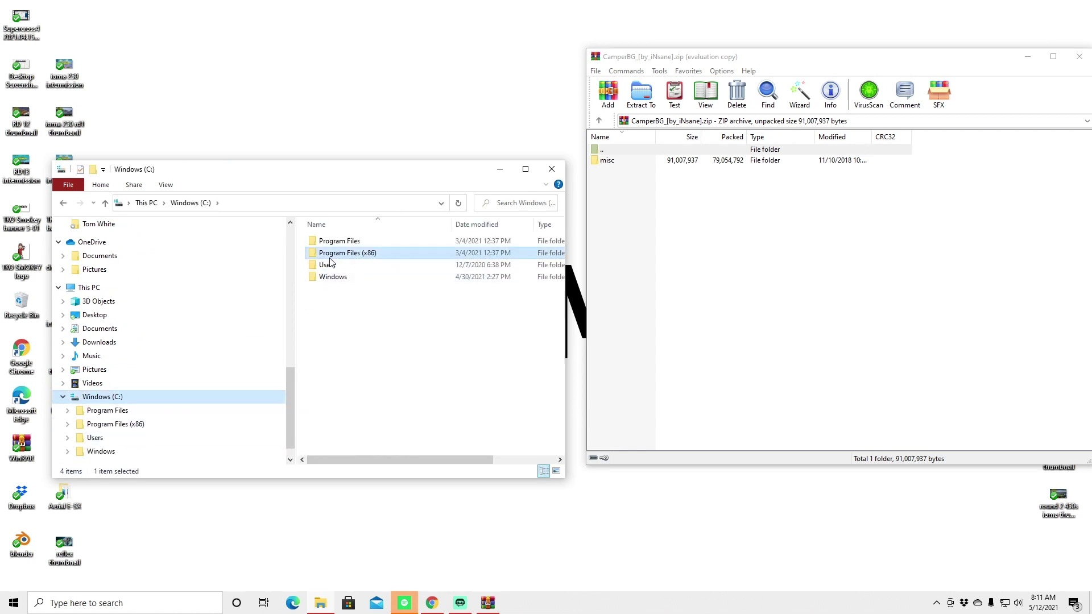
scroll(335, 269, "down", 2)
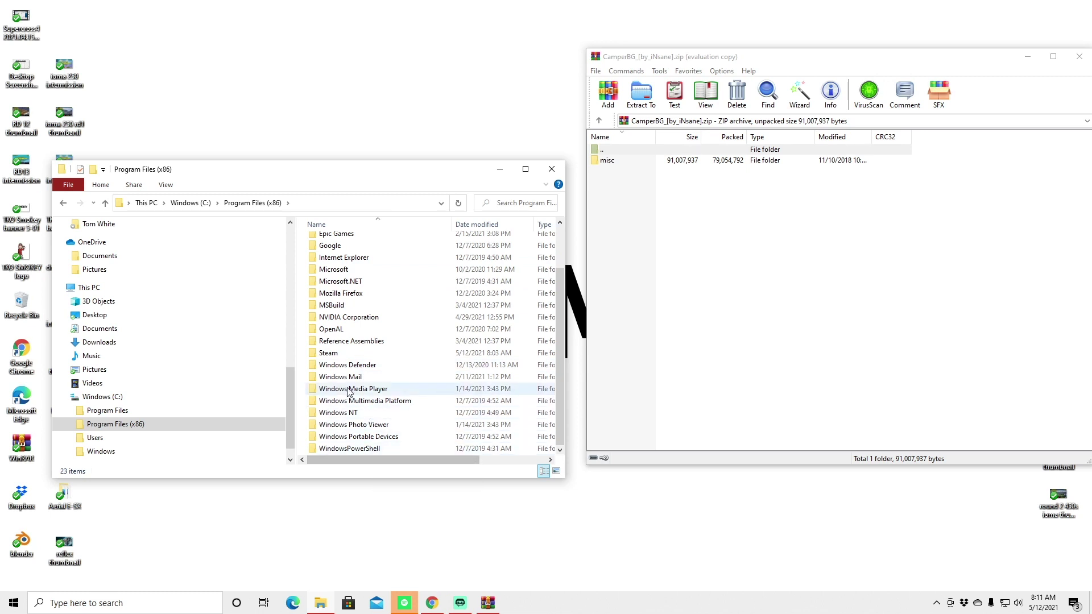
double_click(338, 357)
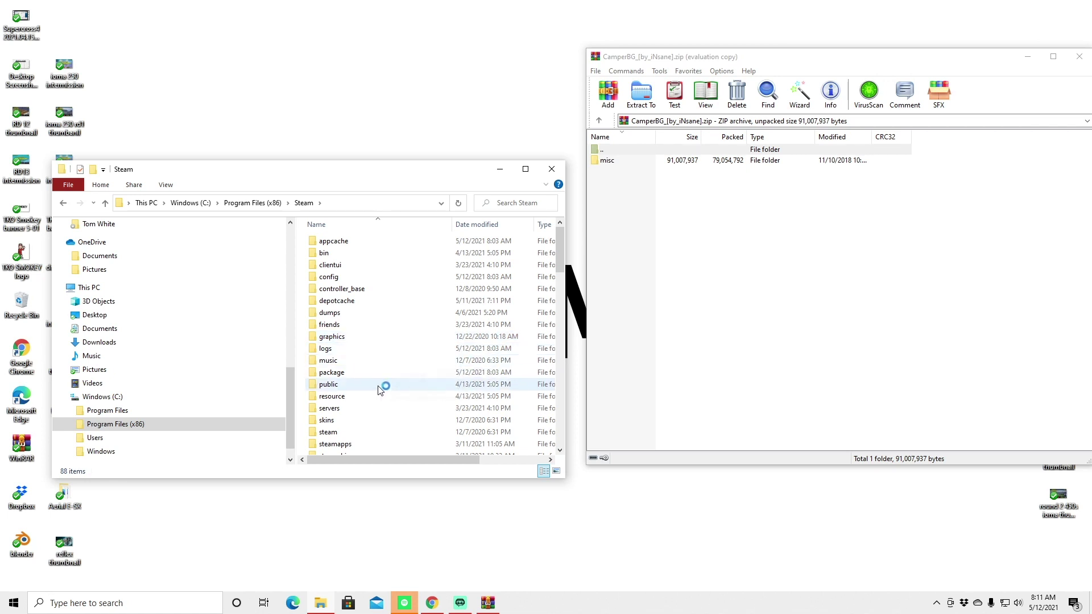
double_click(364, 445)
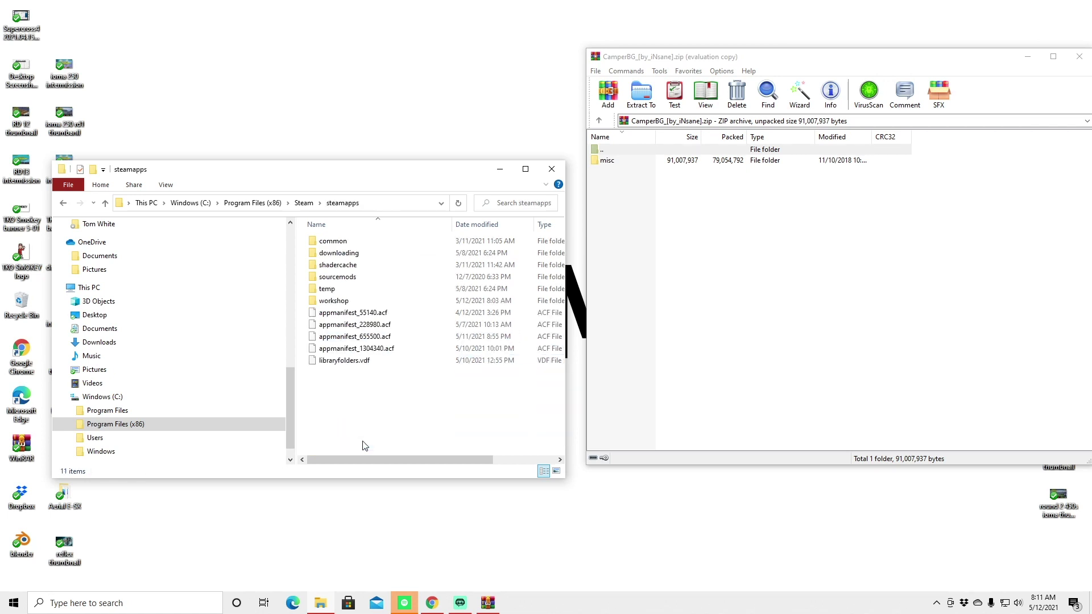
double_click(362, 244)
double_click(333, 253)
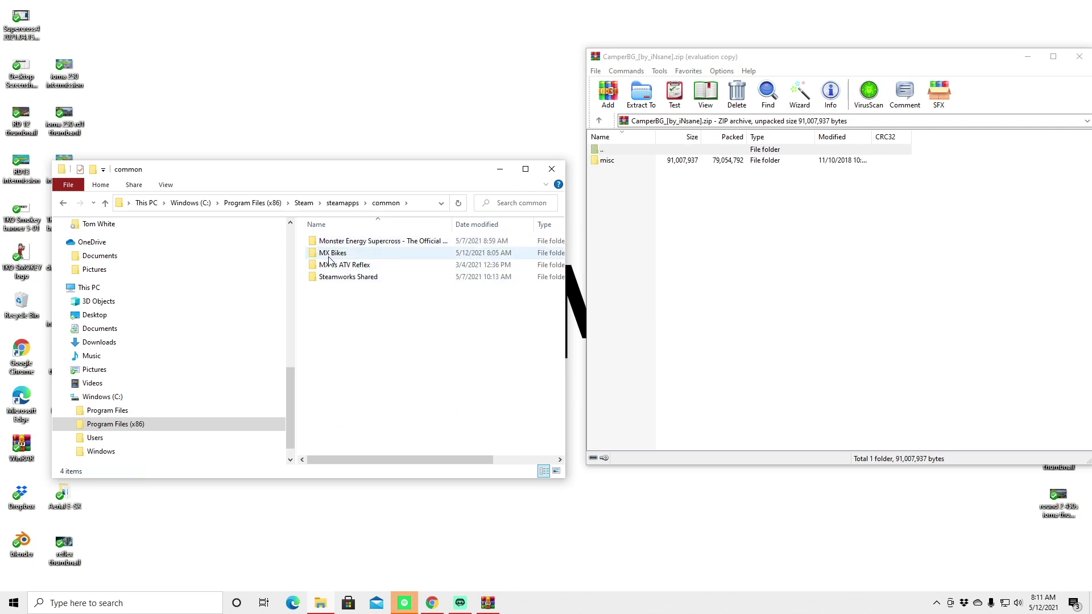
left_click(616, 165)
- Drag misc from WinRAR into the MX Bikes folder, then close WinRAR and Explorer
left_click_drag(617, 165, 438, 236)
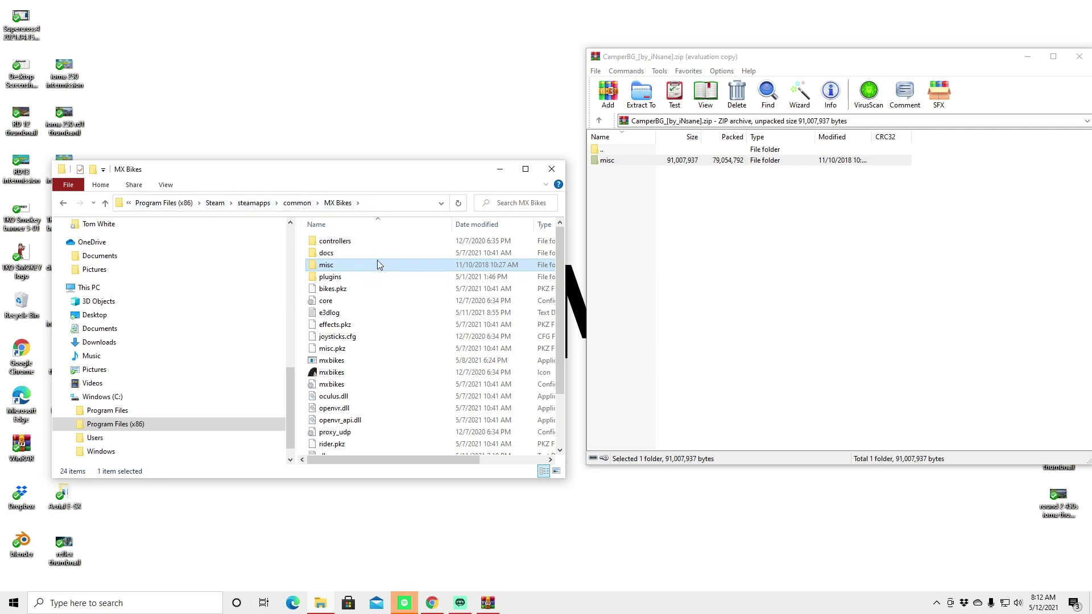
left_click(967, 62)
left_click_drag(967, 63, 783, 64)
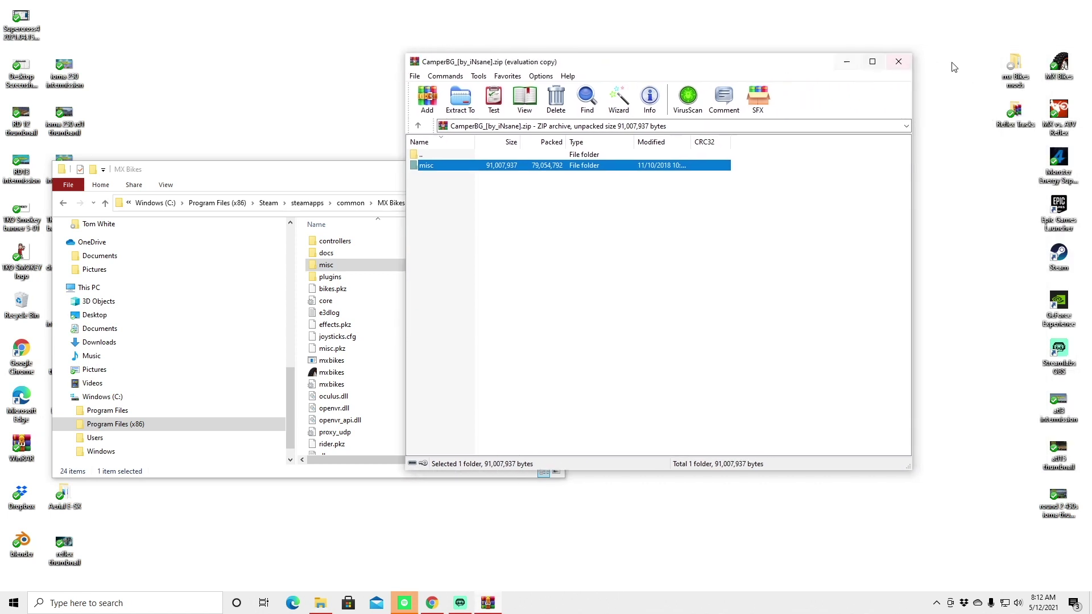
left_click(900, 60)
left_click(552, 170)
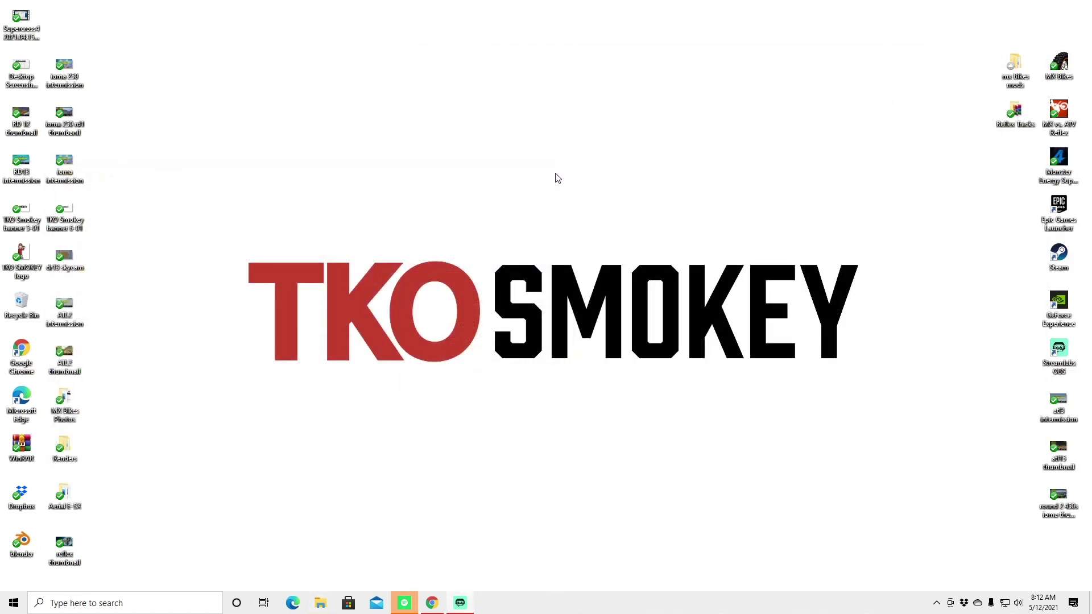
- Launch MX Bikes from the desktop icon and open the Viewer to see the camper background
double_click(1061, 63)
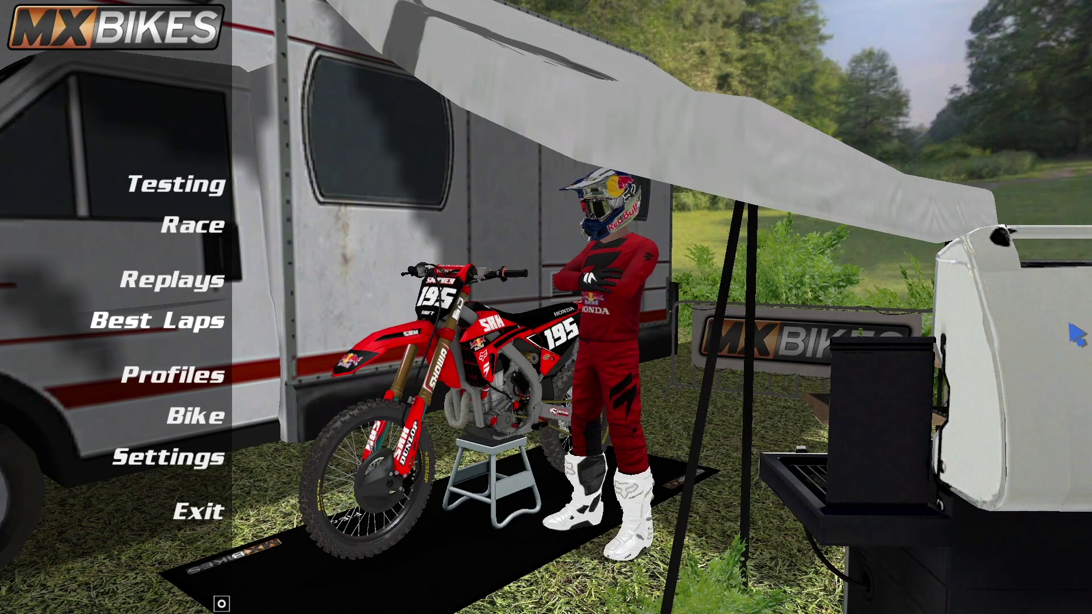
left_click(222, 603)
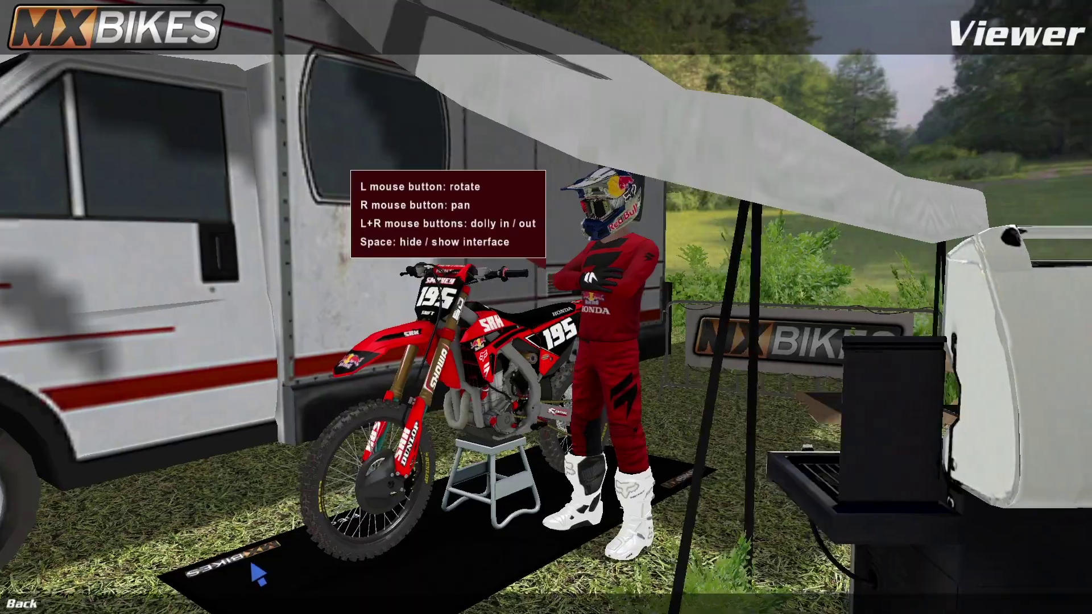